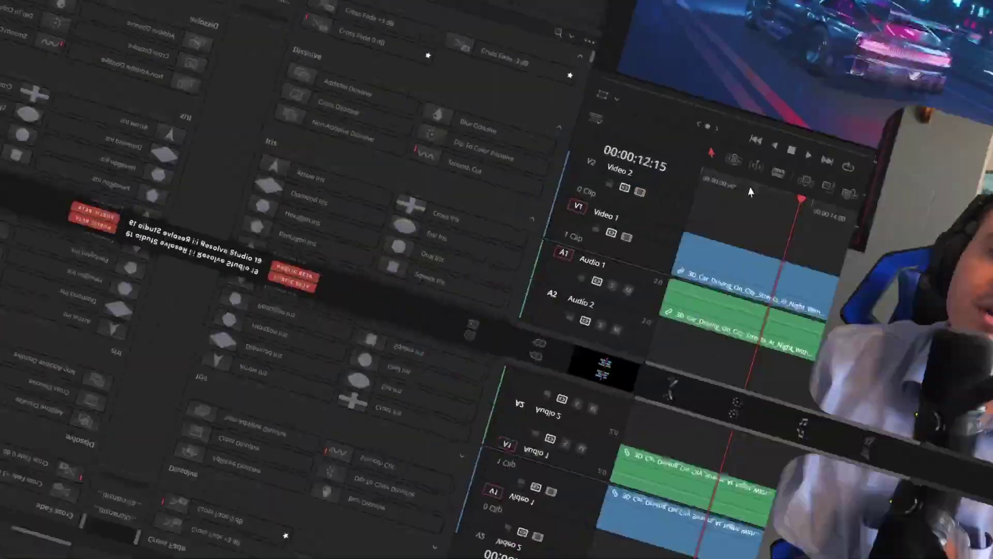
Scrub the playhead back to the start of the night-city car clip
left_click_drag(516, 342, 583, 361)
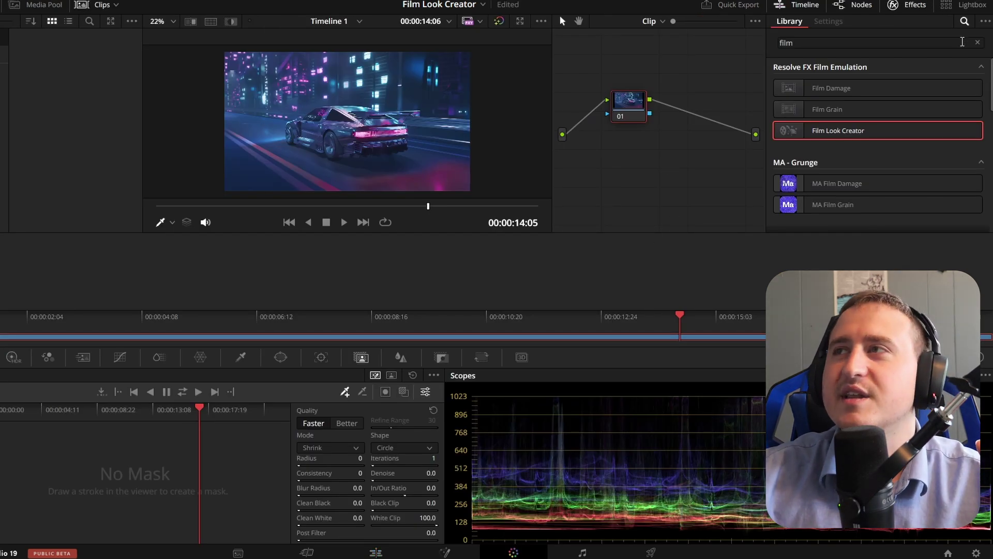
Clear the Effects Library search and search for 'film' again
left_click(977, 41)
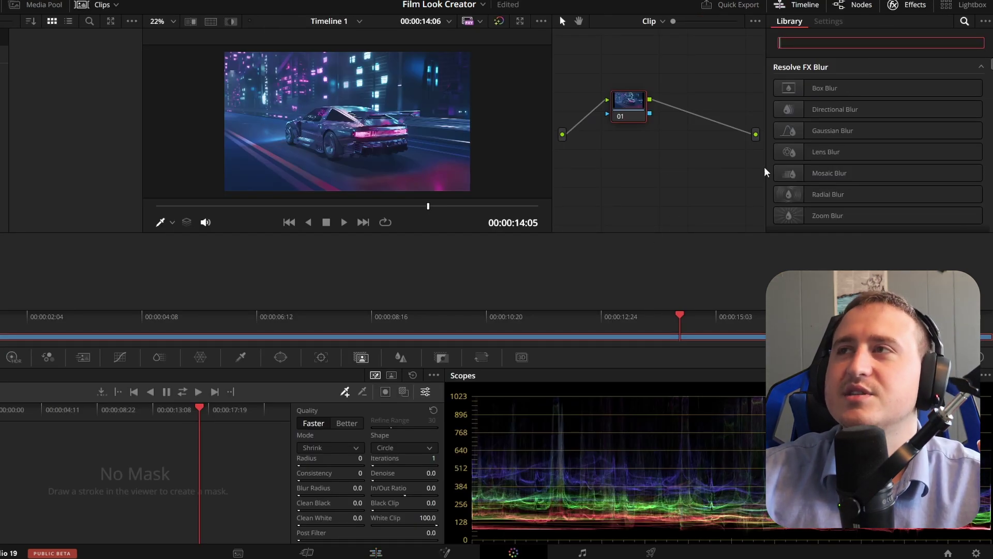
left_click(905, 6)
left_click(911, 6)
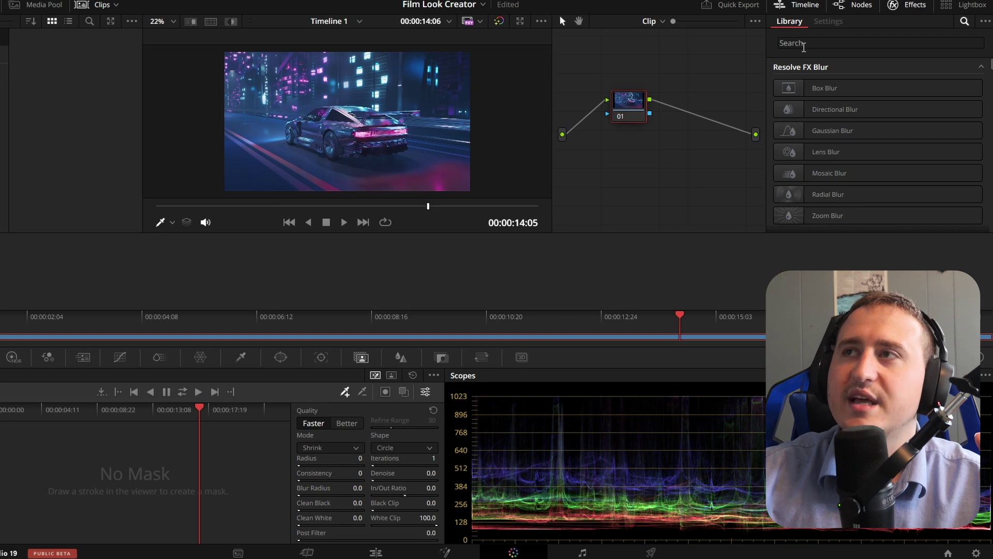
left_click(801, 45)
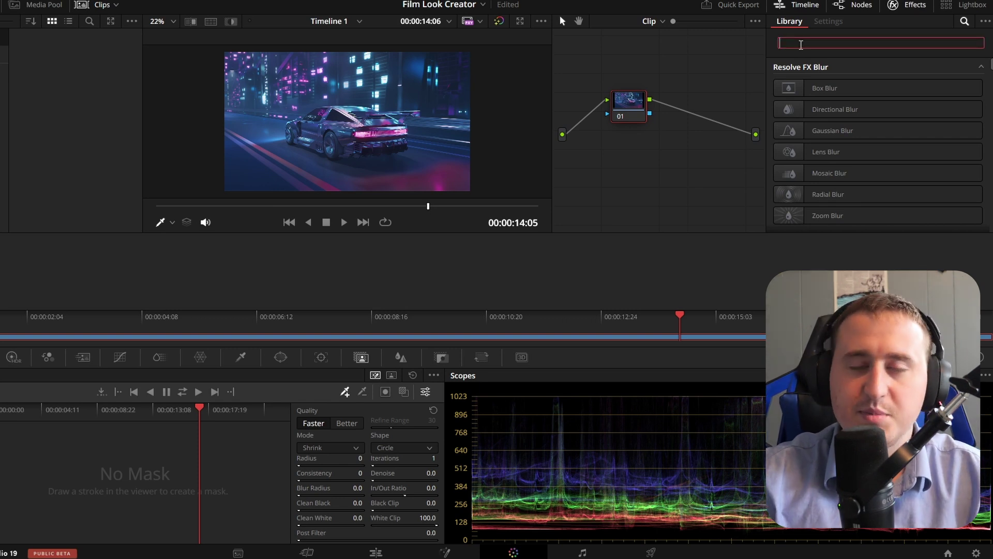
type("film")
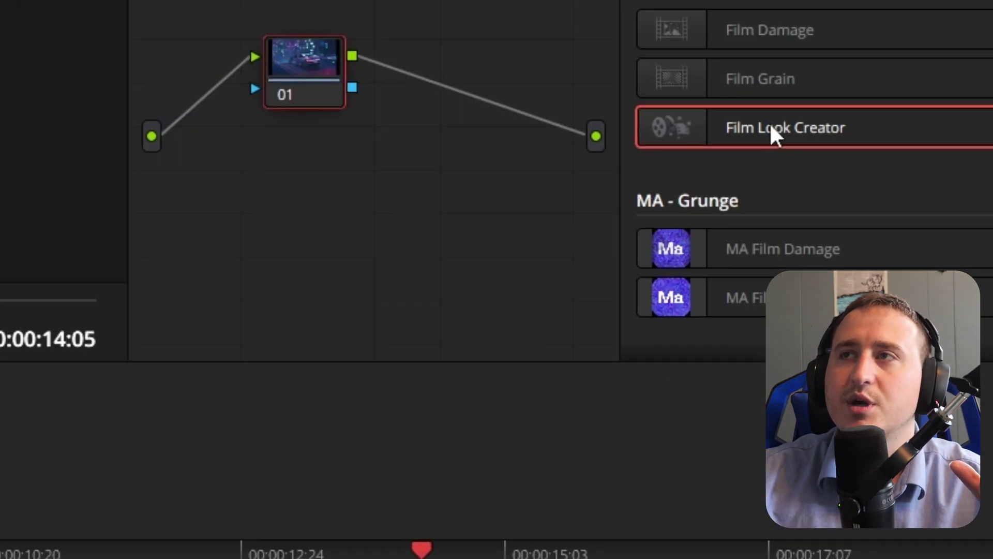
Drop Film Look Creator onto node 01 in the Node Editor
left_click_drag(831, 129, 634, 106)
left_click_drag(468, 153, 463, 154)
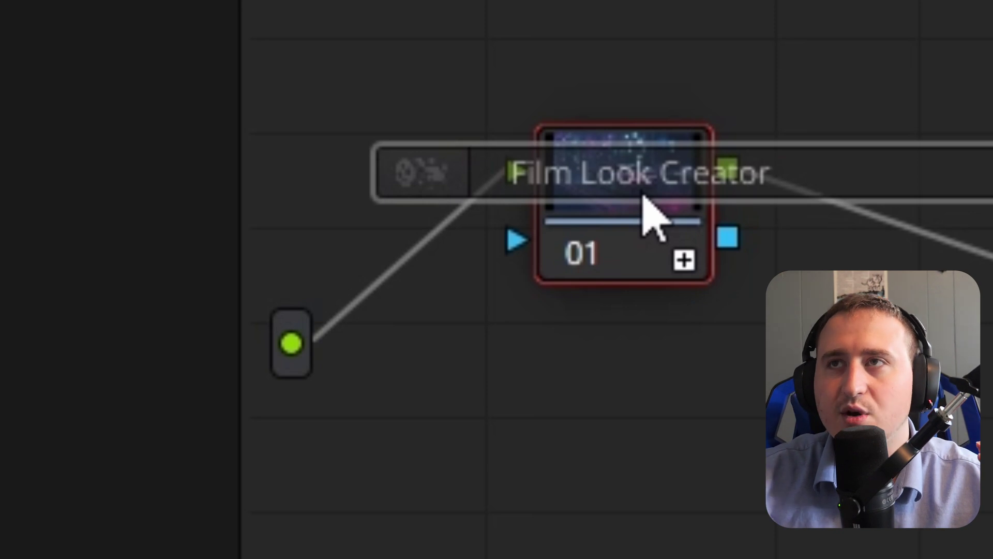
left_click_drag(642, 196, 659, 220)
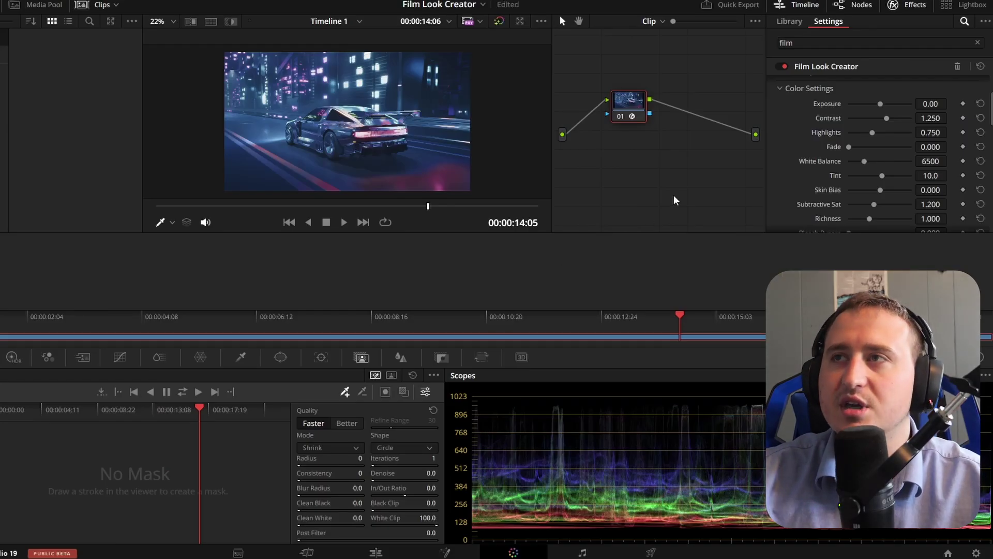
Try the Default 35mm and Nostalgic presets, then settle on Cinematic with Contrast 1.300
scroll(800, 132, "up", 3)
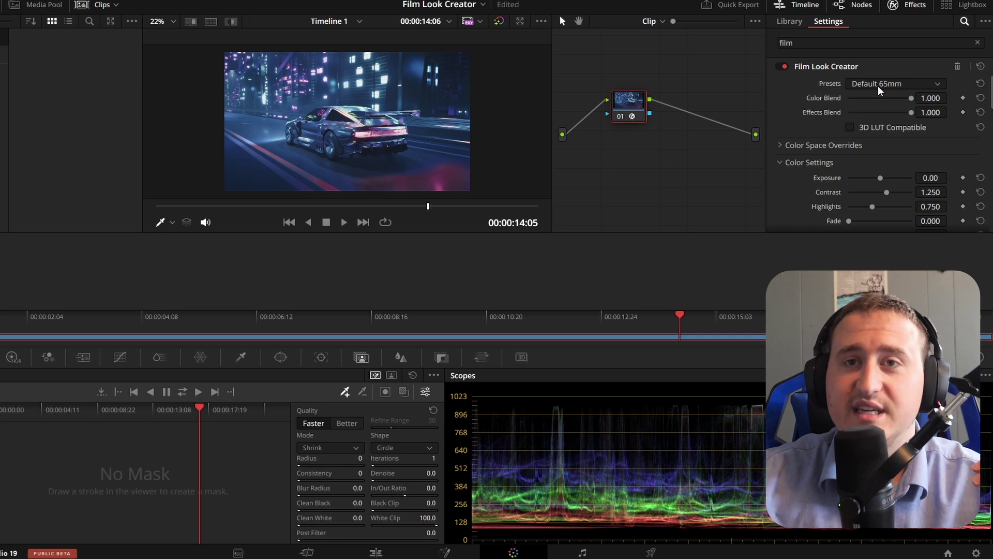
left_click(877, 85)
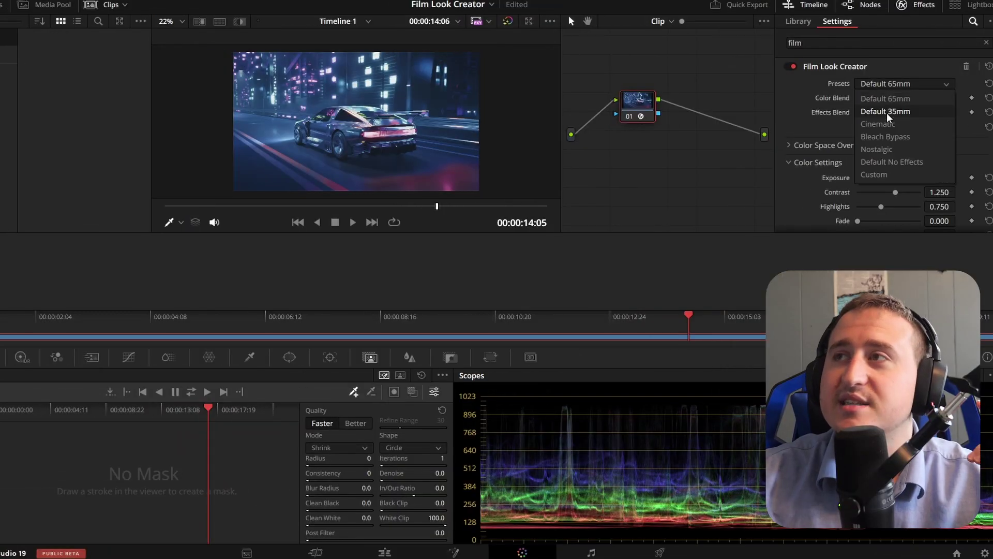
left_click(887, 112)
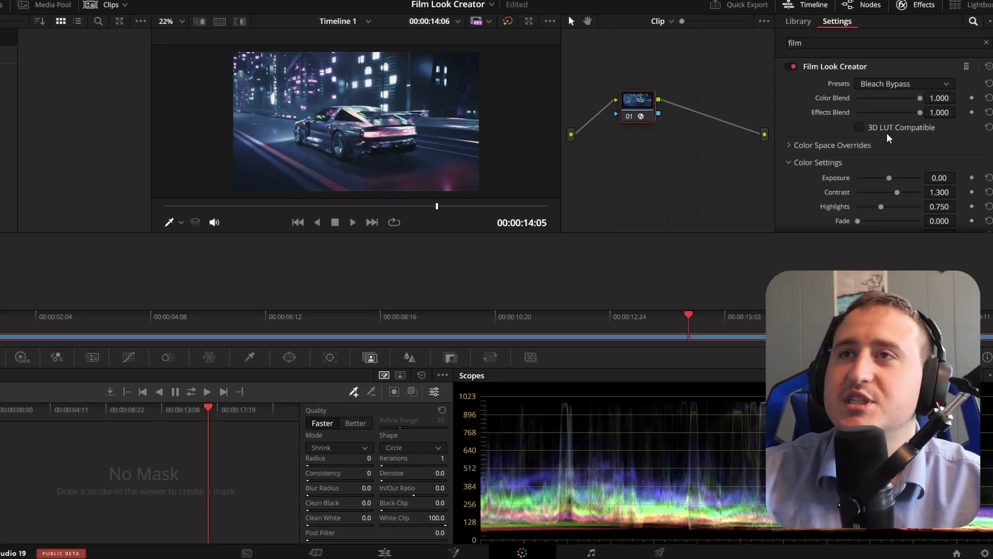
left_click(879, 84)
left_click(875, 150)
left_click(869, 86)
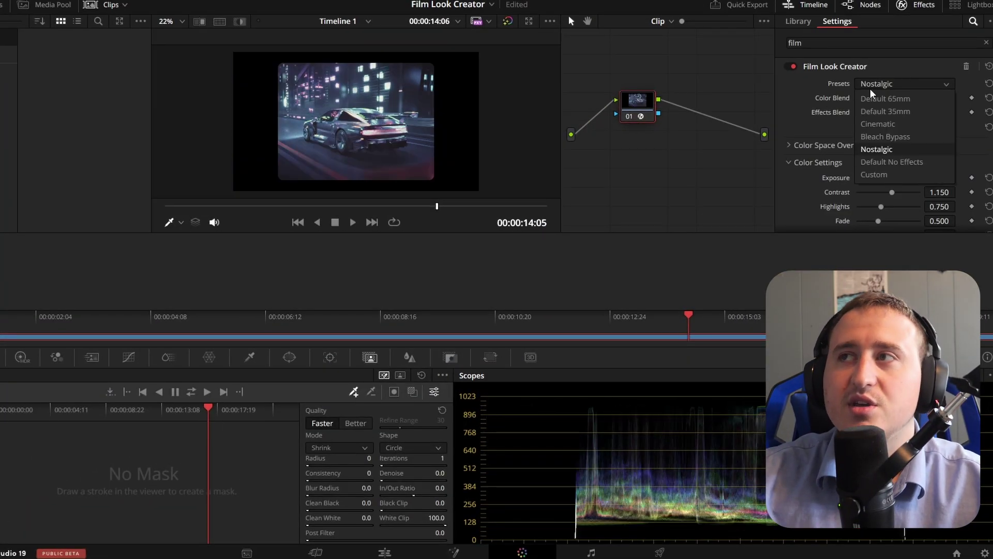
left_click(875, 123)
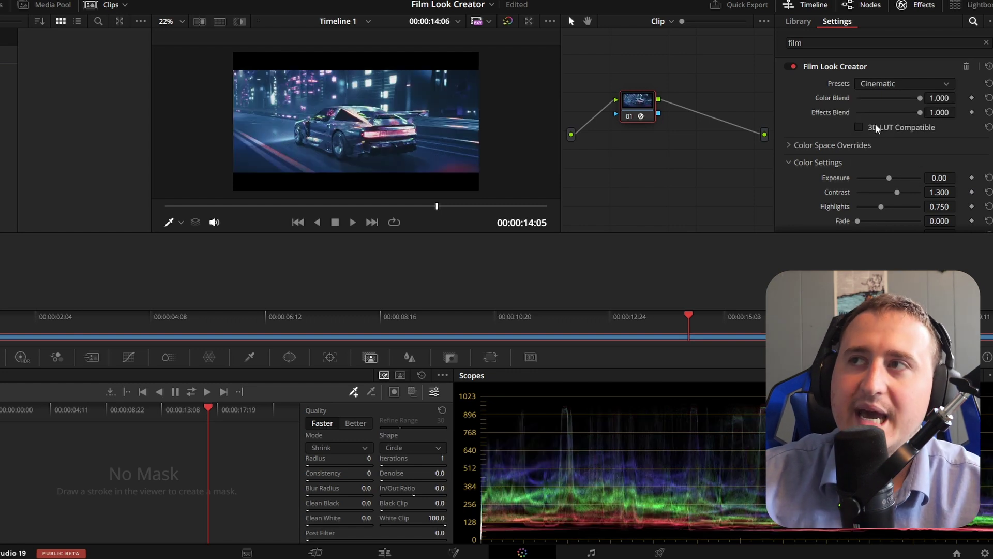
Test Exposure at -0.69 and Contrast at 0.623, then reset both to their defaults
scroll(869, 139, "down", 1)
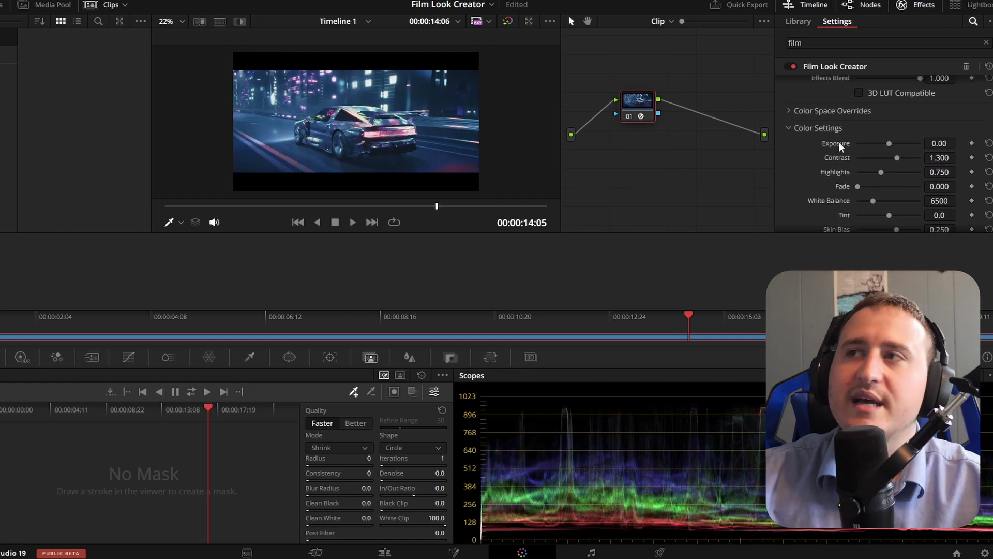
scroll(802, 146, "down", 1)
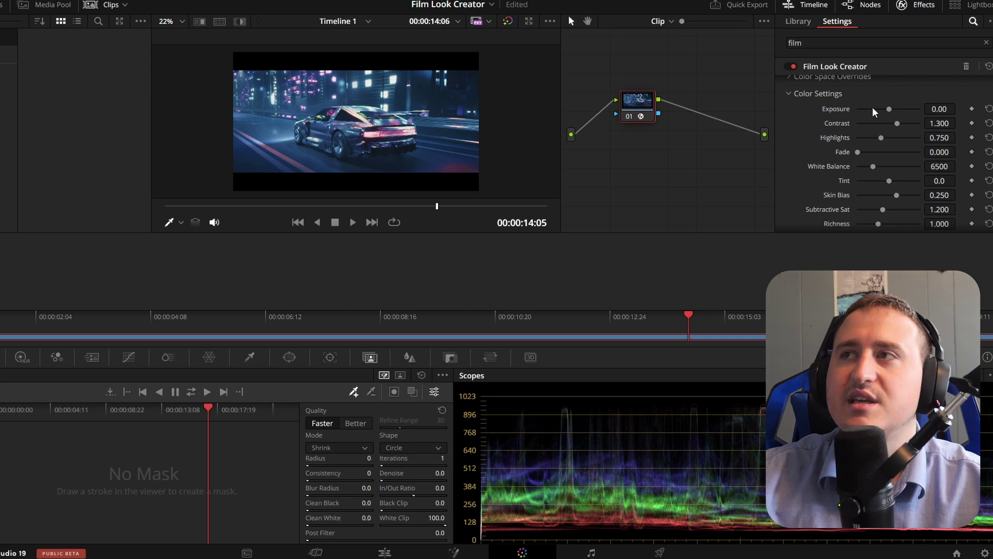
left_click_drag(888, 107, 883, 107)
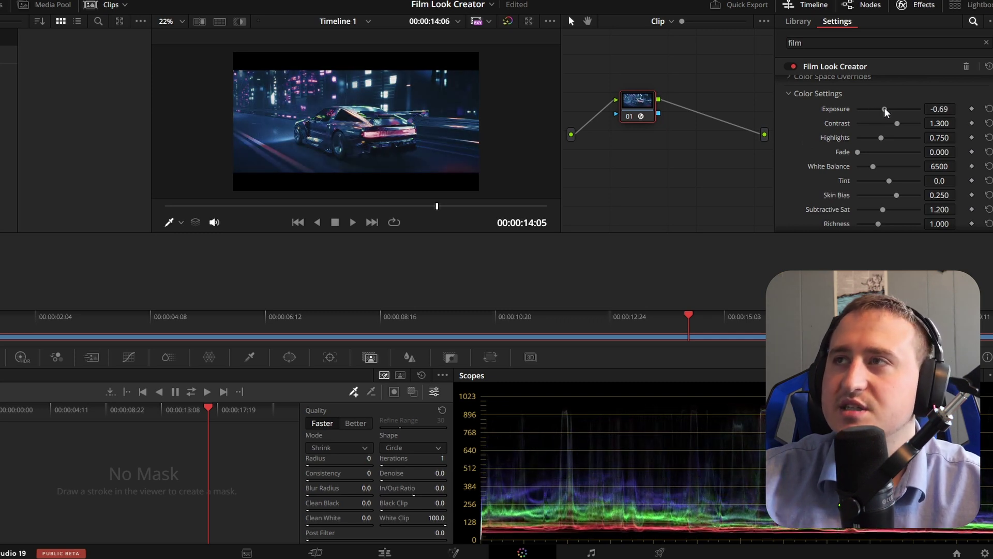
double_click(837, 110)
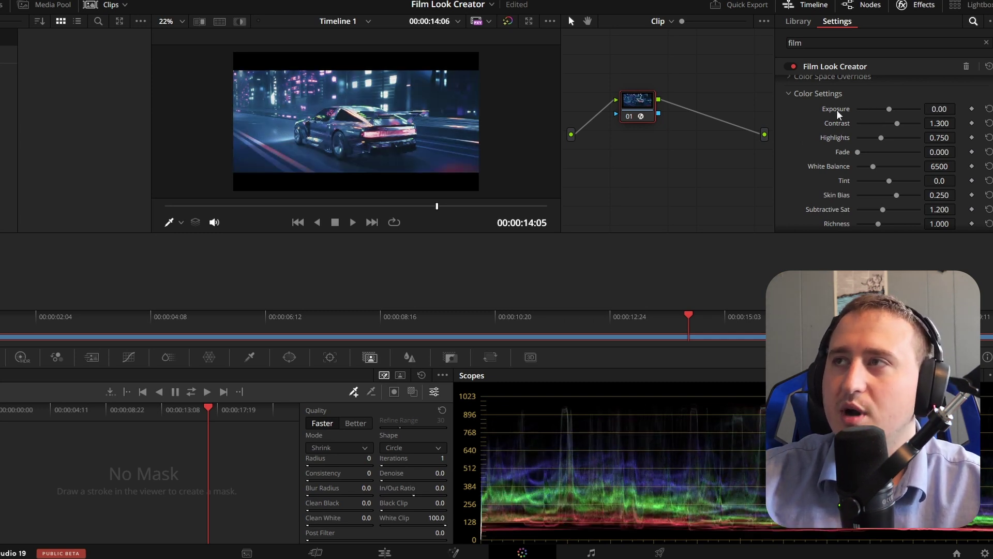
left_click_drag(895, 124, 874, 129)
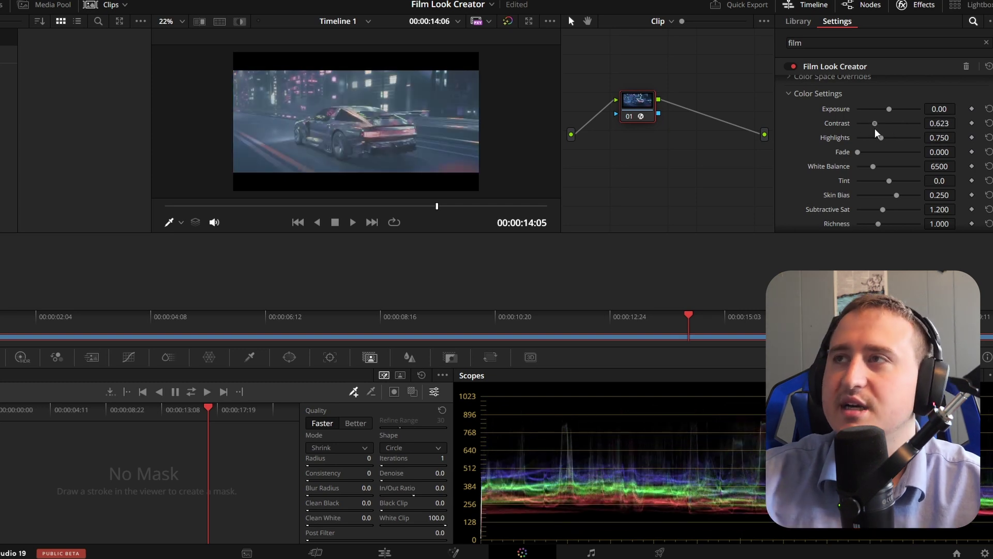
double_click(836, 123)
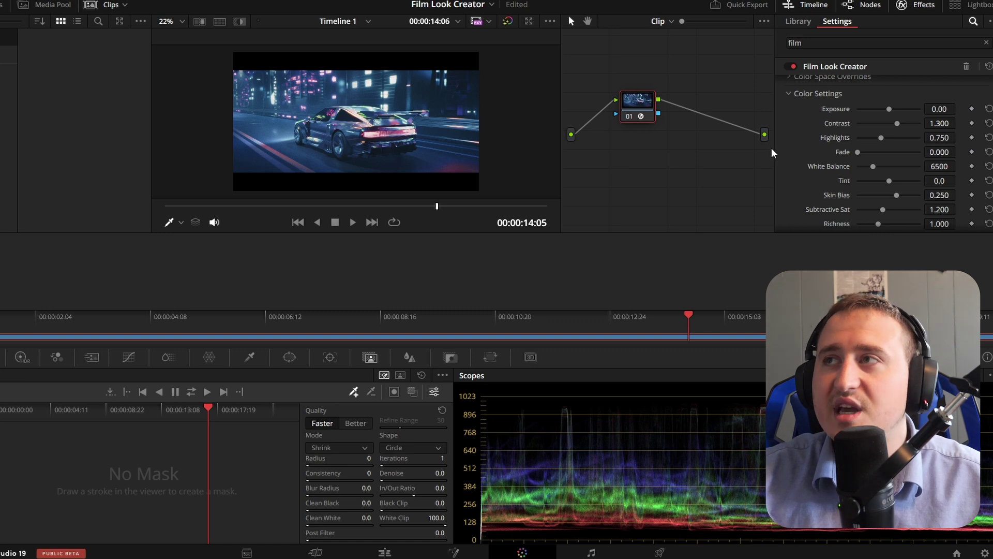
Reapply the Cinematic preset to the Film Look Creator
scroll(874, 103, "up", 3)
left_click(873, 83)
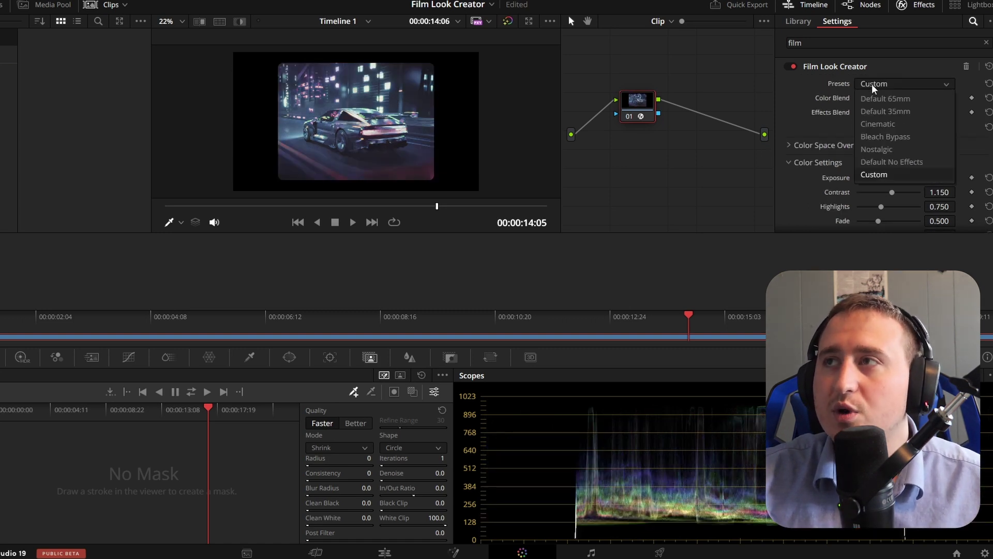
left_click(877, 125)
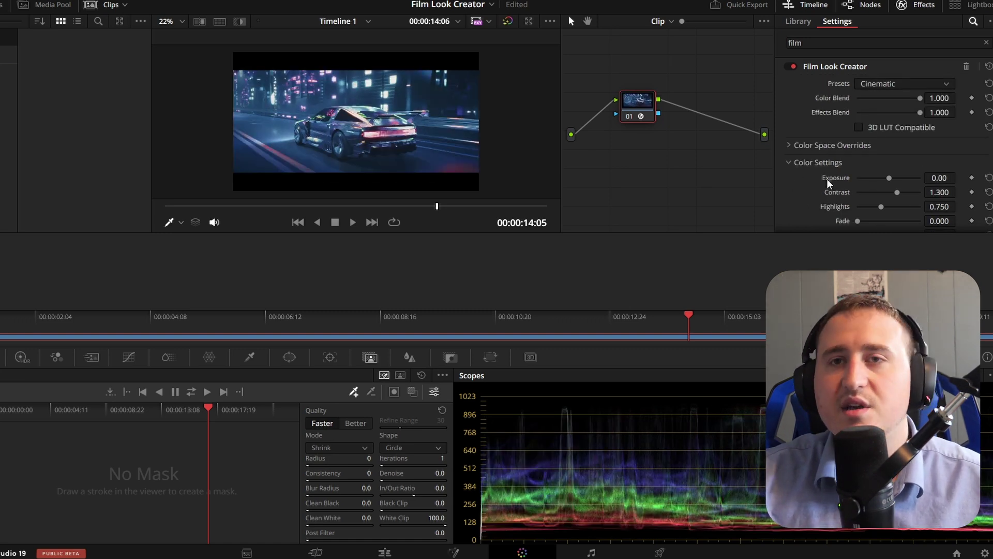
Set Split Tone Amount 0.927 and Hue Angle 99.0, and Vignette Amount 0.523
scroll(868, 151, "down", 5)
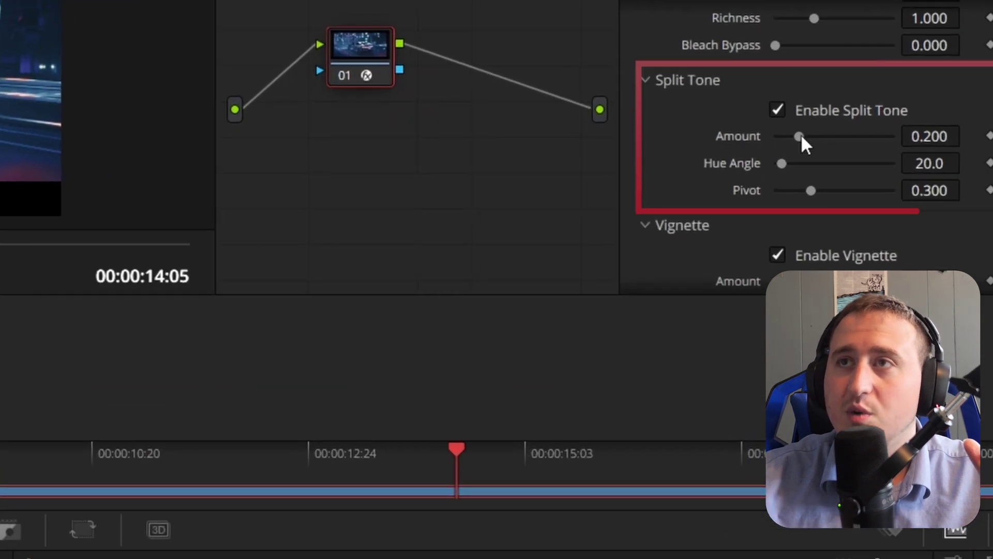
left_click_drag(872, 149, 923, 151)
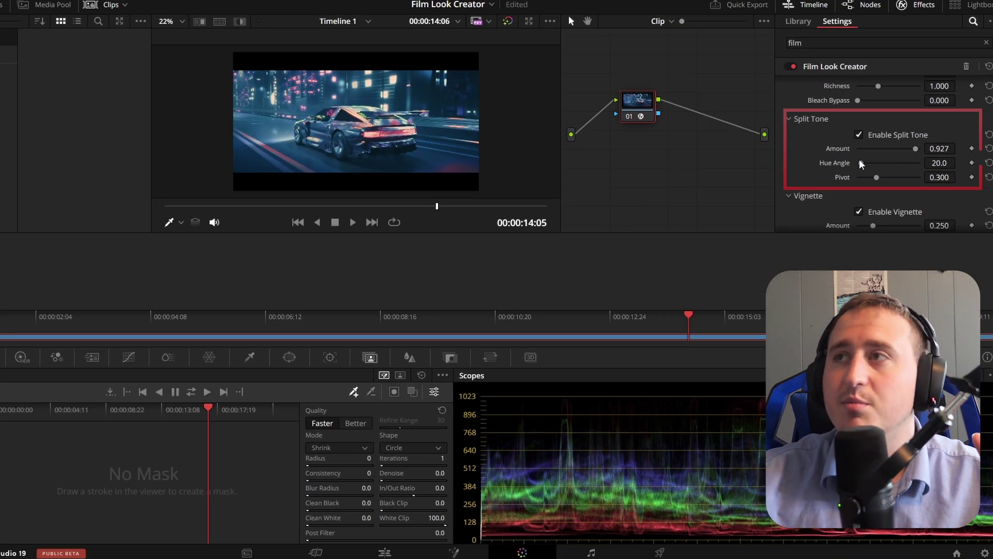
left_click_drag(866, 160, 874, 162)
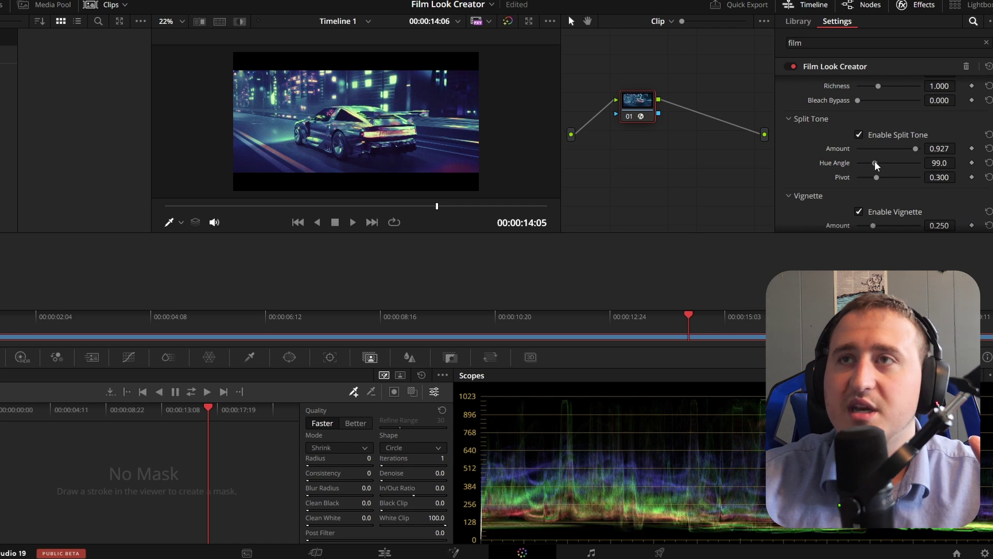
scroll(874, 161, "down", 3)
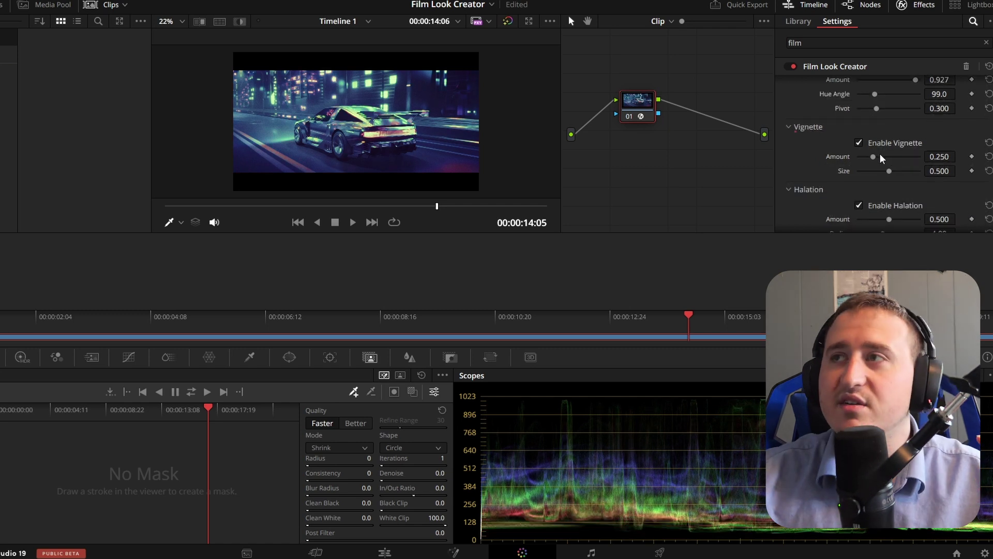
left_click_drag(872, 157, 889, 156)
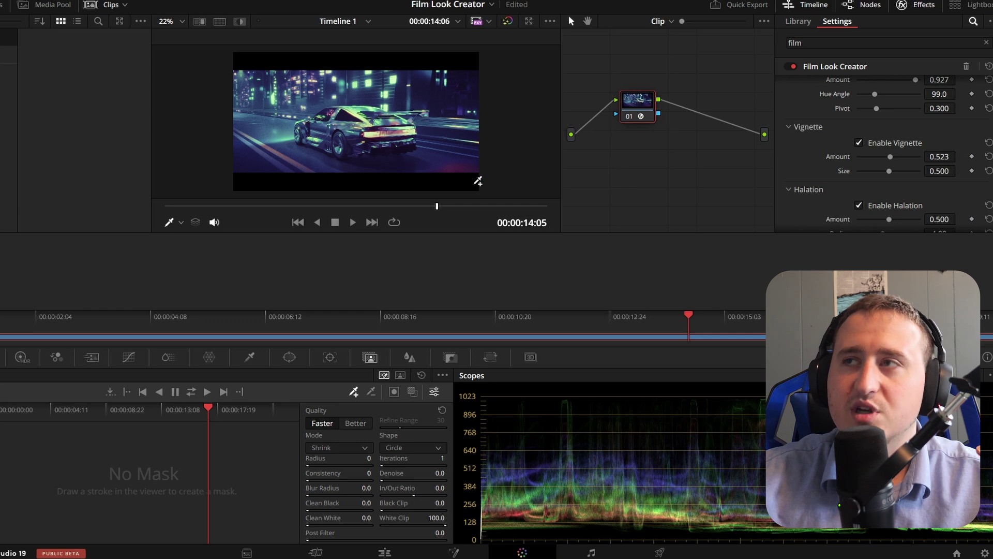
Switch the Film Look Creator to a different film preset
scroll(874, 129, "up", 5)
left_click(873, 84)
left_click(880, 98)
Max Vignette Amount and Size and Halation Amount at 1.000, with Halation Radius 9.91
scroll(821, 137, "down", 10)
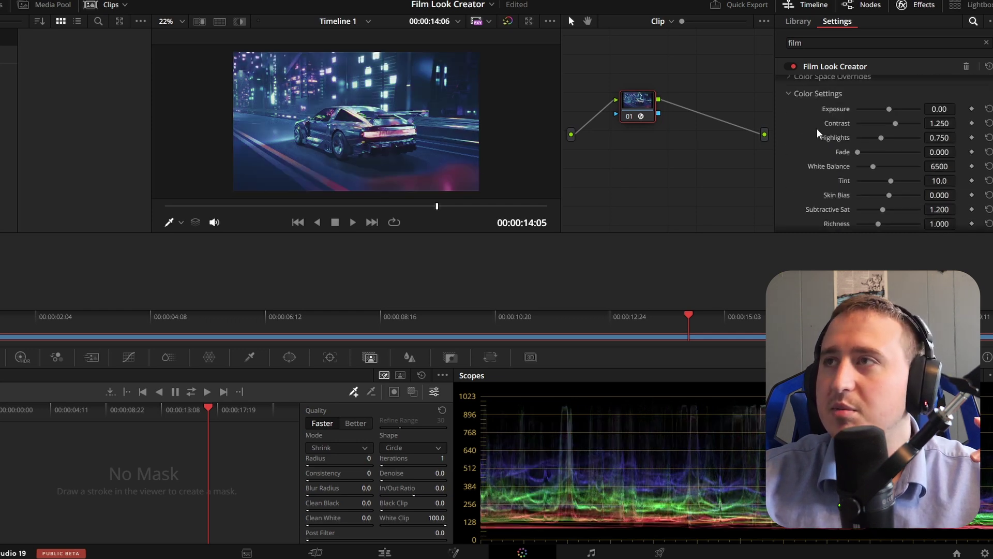
scroll(825, 142, "down", 4)
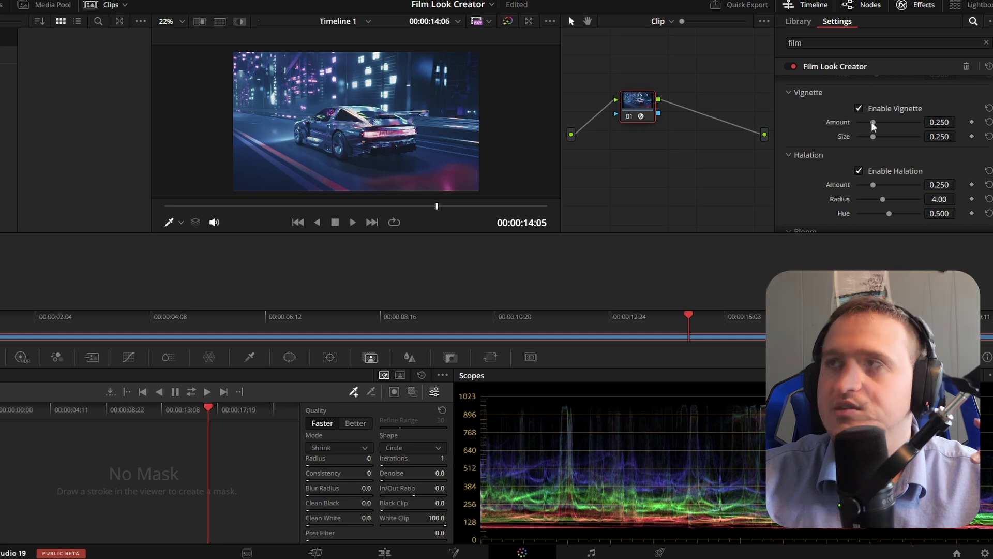
left_click_drag(873, 125, 942, 128)
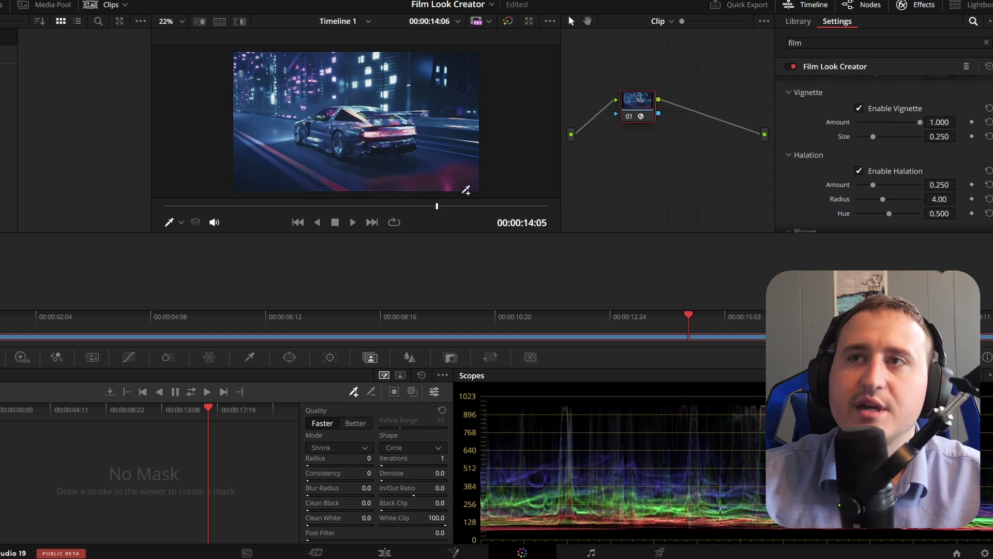
left_click_drag(873, 137, 965, 149)
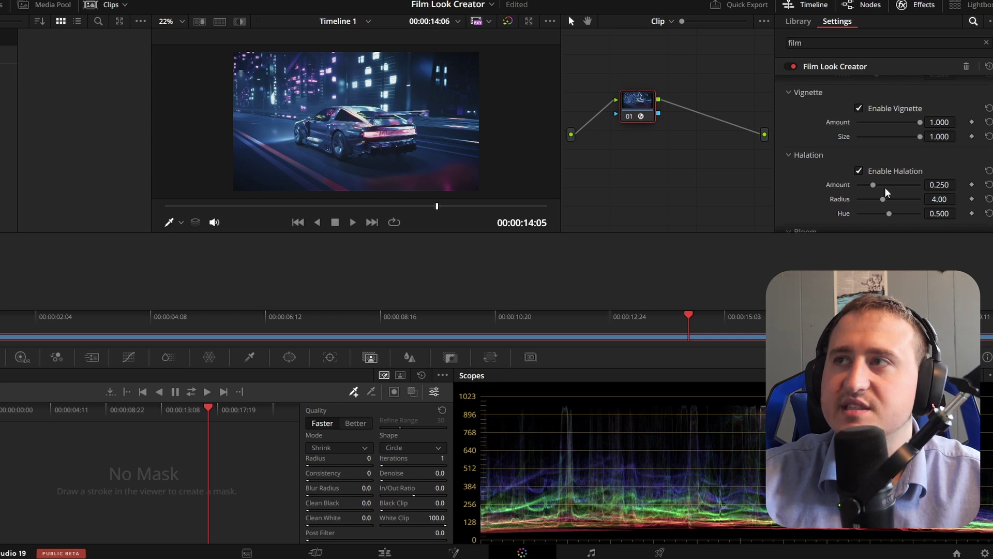
left_click_drag(874, 187, 983, 192)
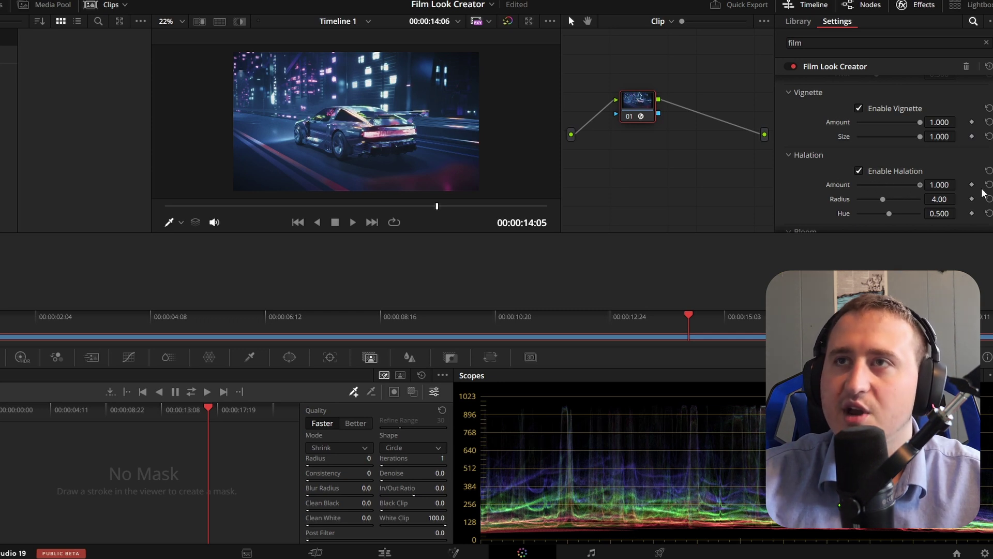
left_click_drag(884, 199, 921, 199)
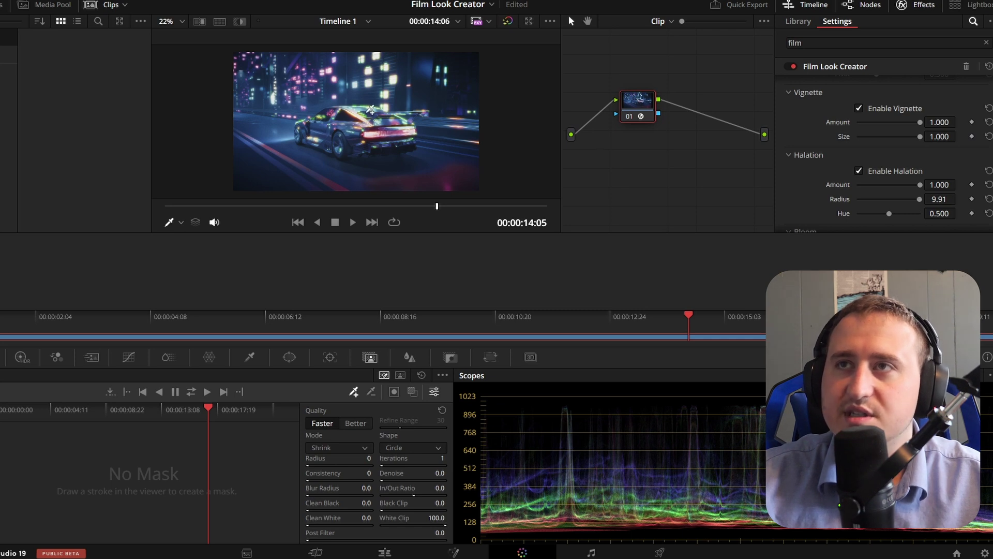
Set Bloom Amount to 1.000 and Grain Amount 1.000 with Grain Size 1.248
scroll(850, 152, "down", 3)
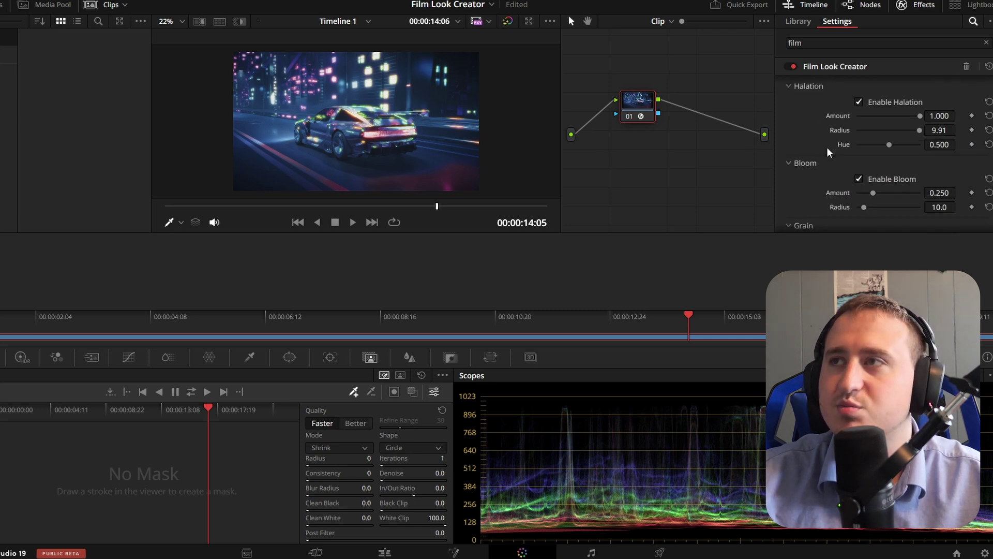
left_click_drag(874, 161, 933, 177)
scroll(926, 166, "down", 2)
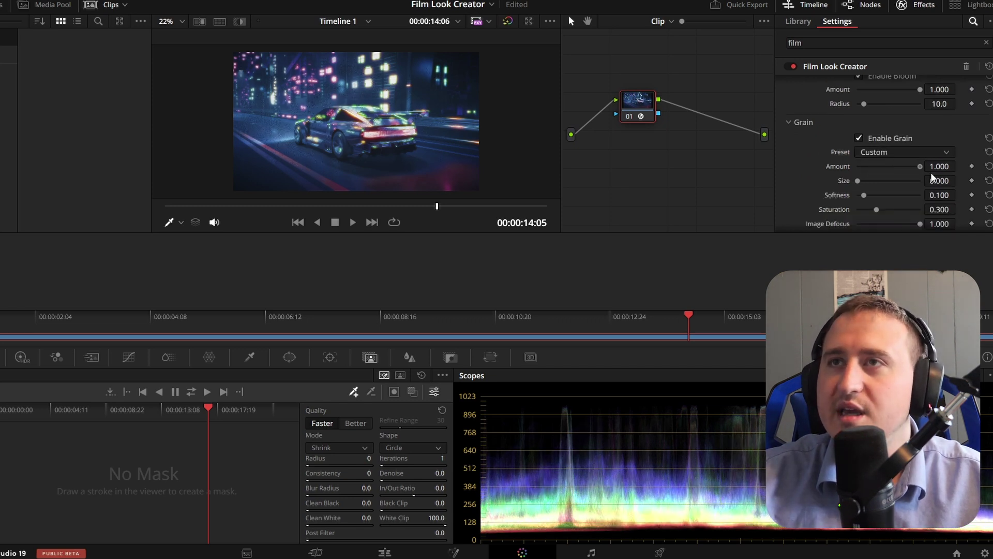
left_click_drag(854, 182, 866, 182)
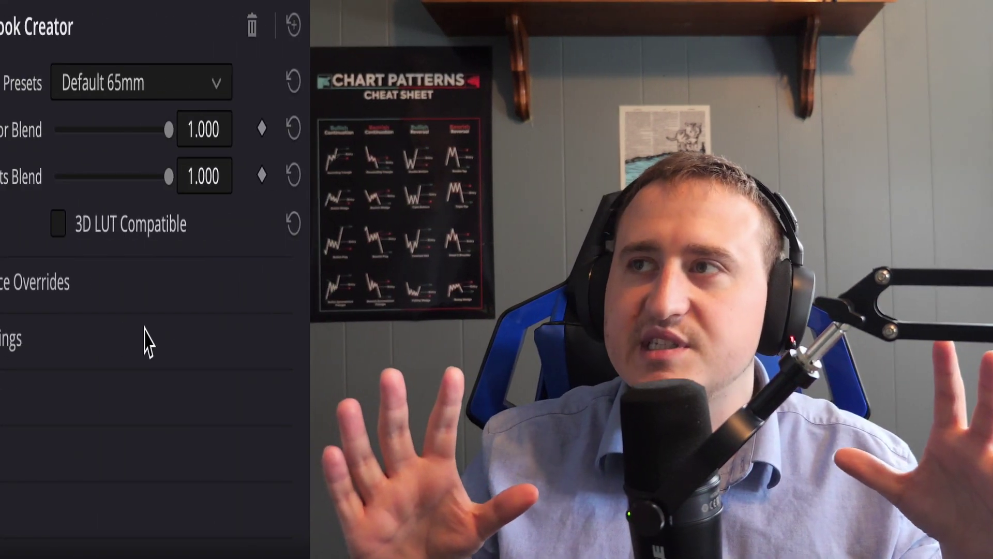
scroll(223, 327, "down", 3)
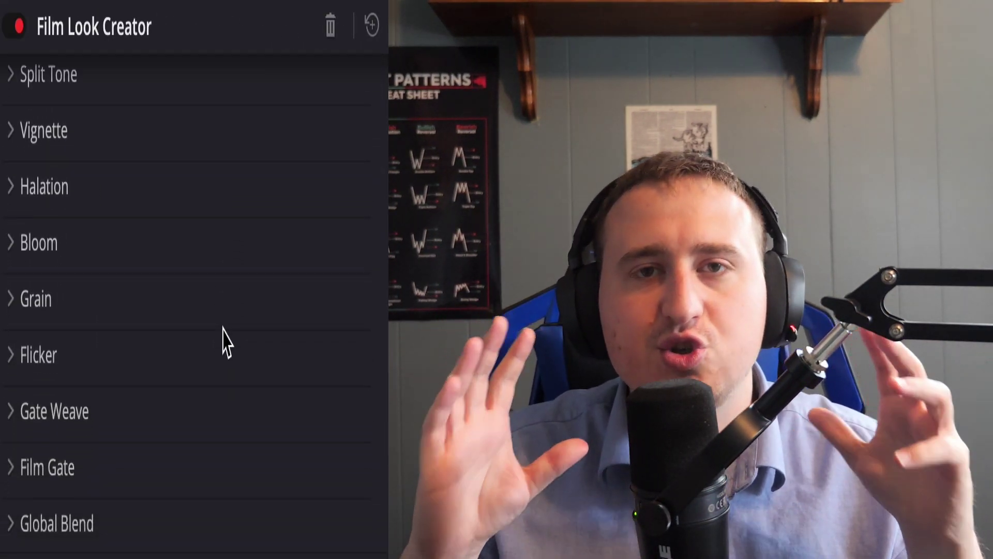